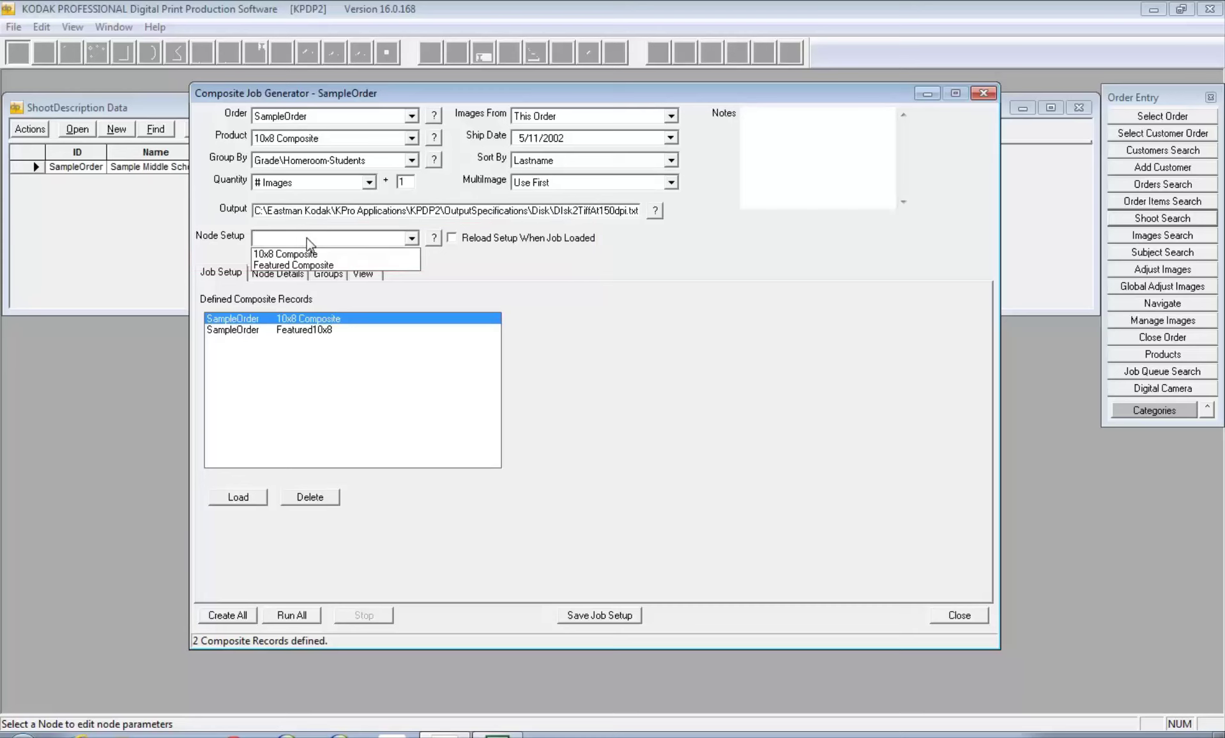
Pick the 10x8 Composite node setup and load the 10x8 Composite record for SampleOrder, saving the changes
left_click(307, 253)
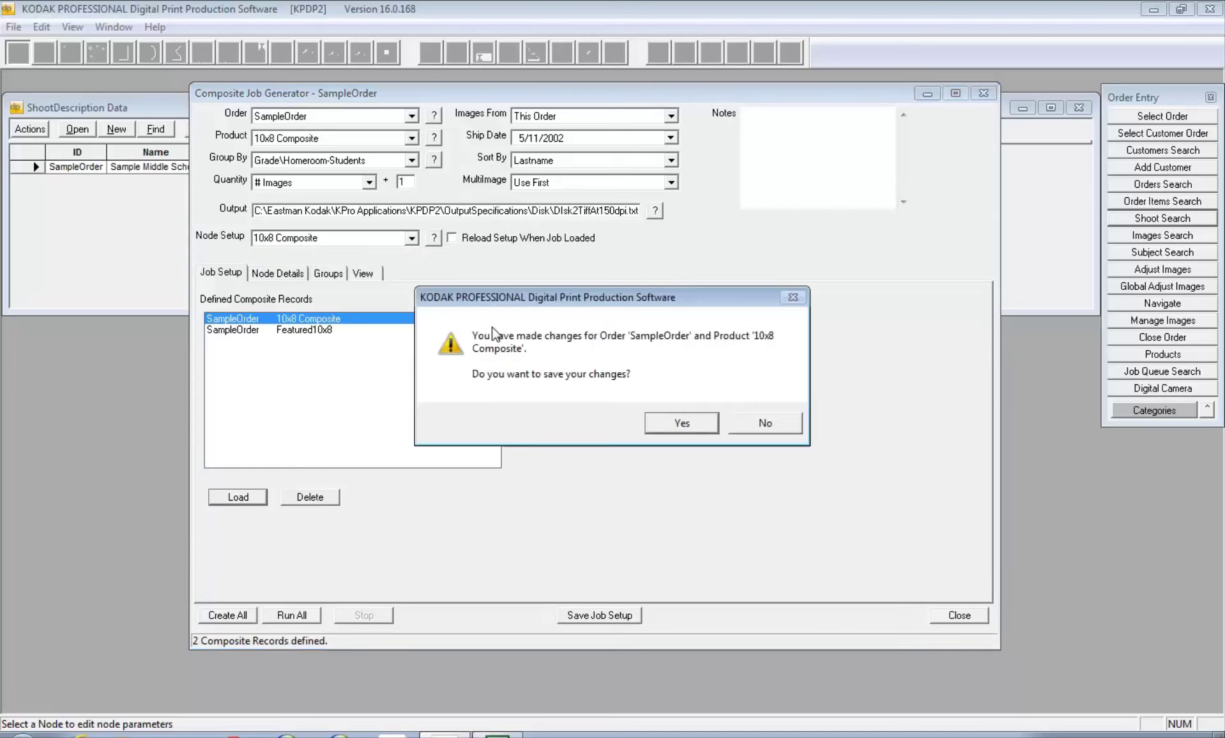
left_click(682, 424)
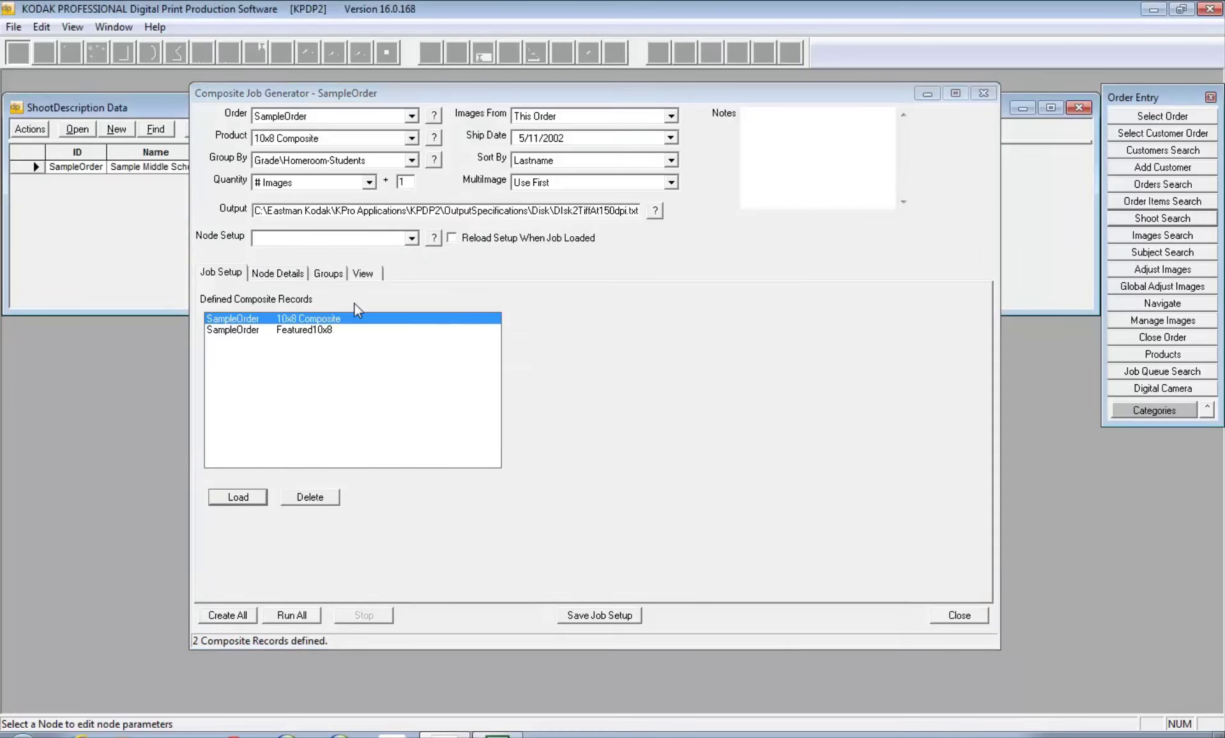
Clear the Countable Default node's text and delete that node from the composite's node details
left_click(268, 279)
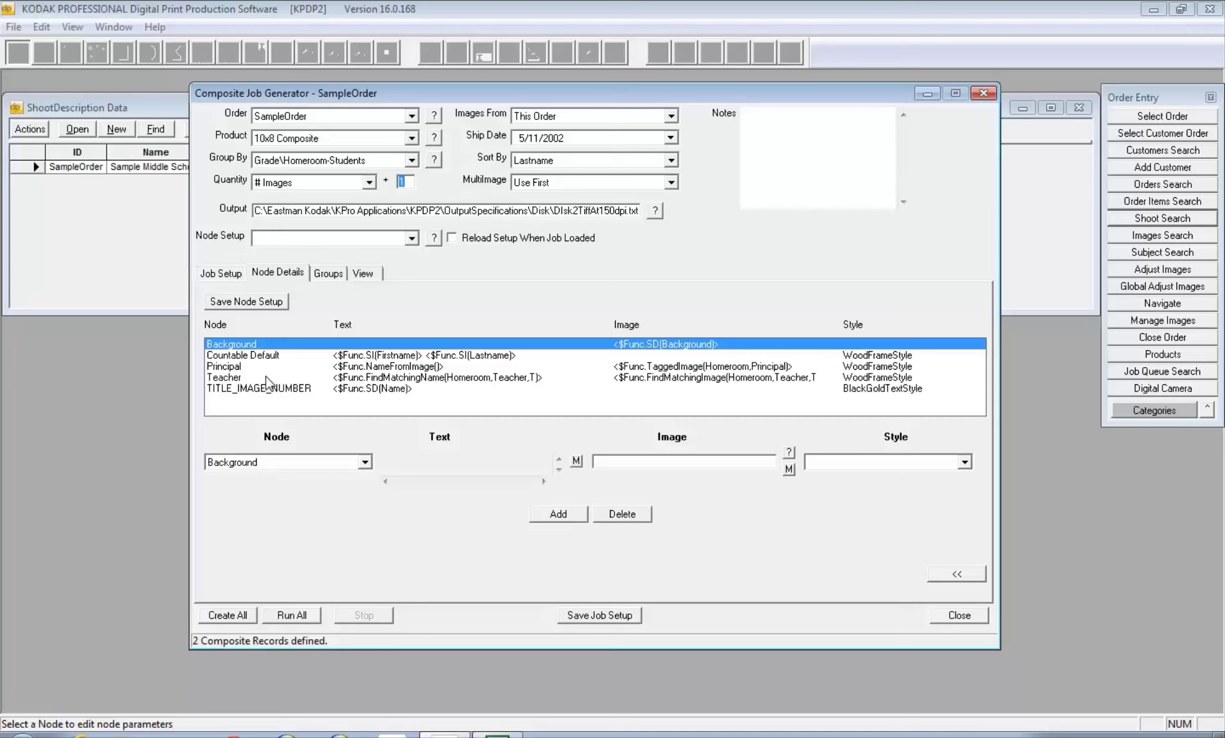
left_click(233, 358)
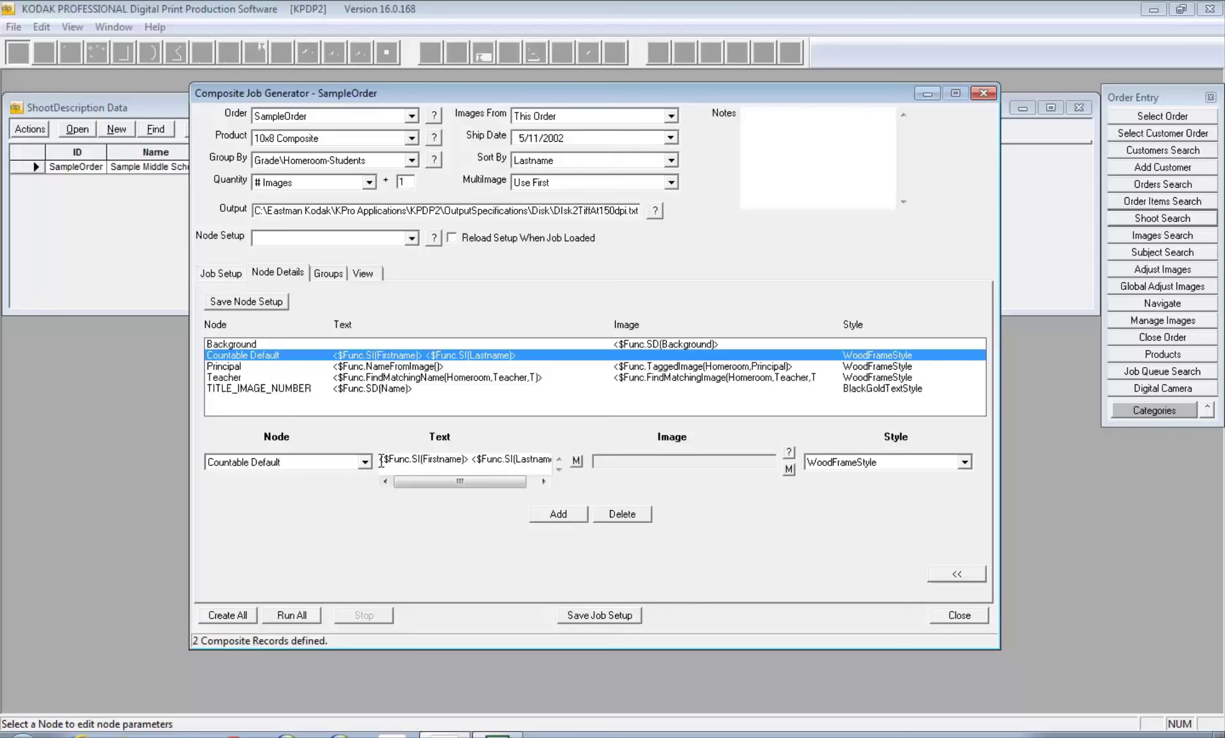
left_click_drag(382, 461, 550, 460)
key("Delete")
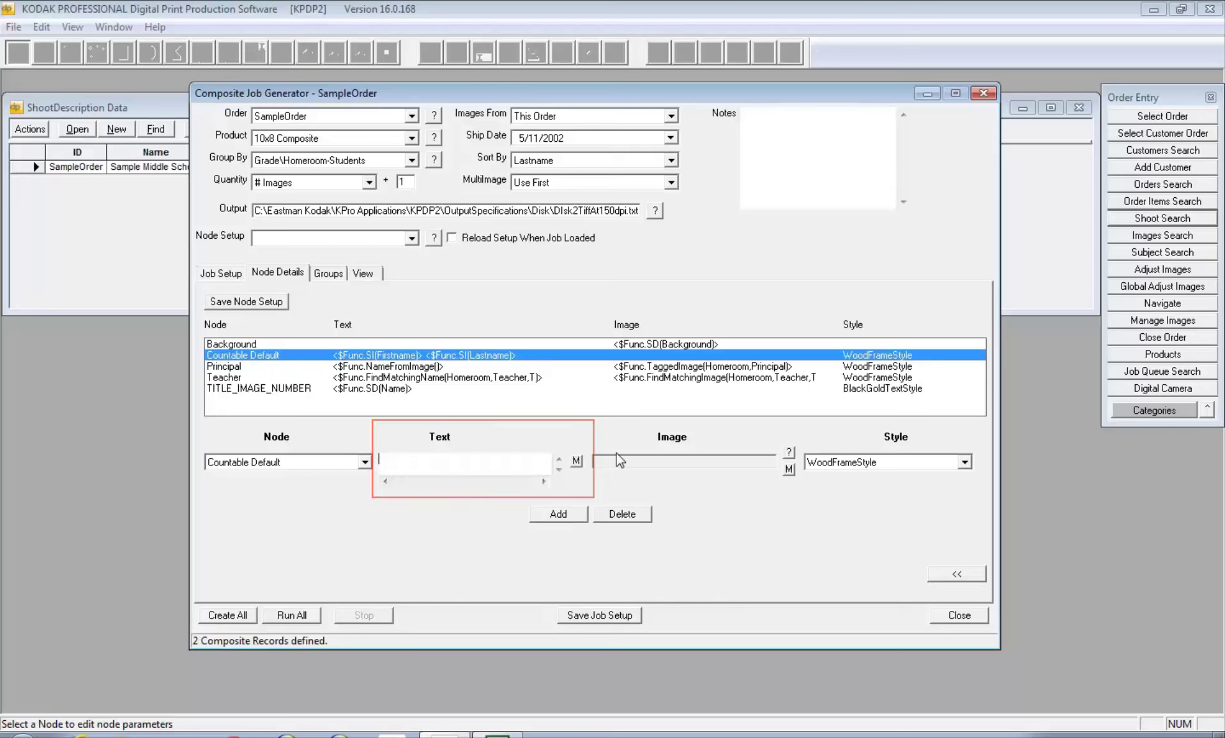
left_click(628, 517)
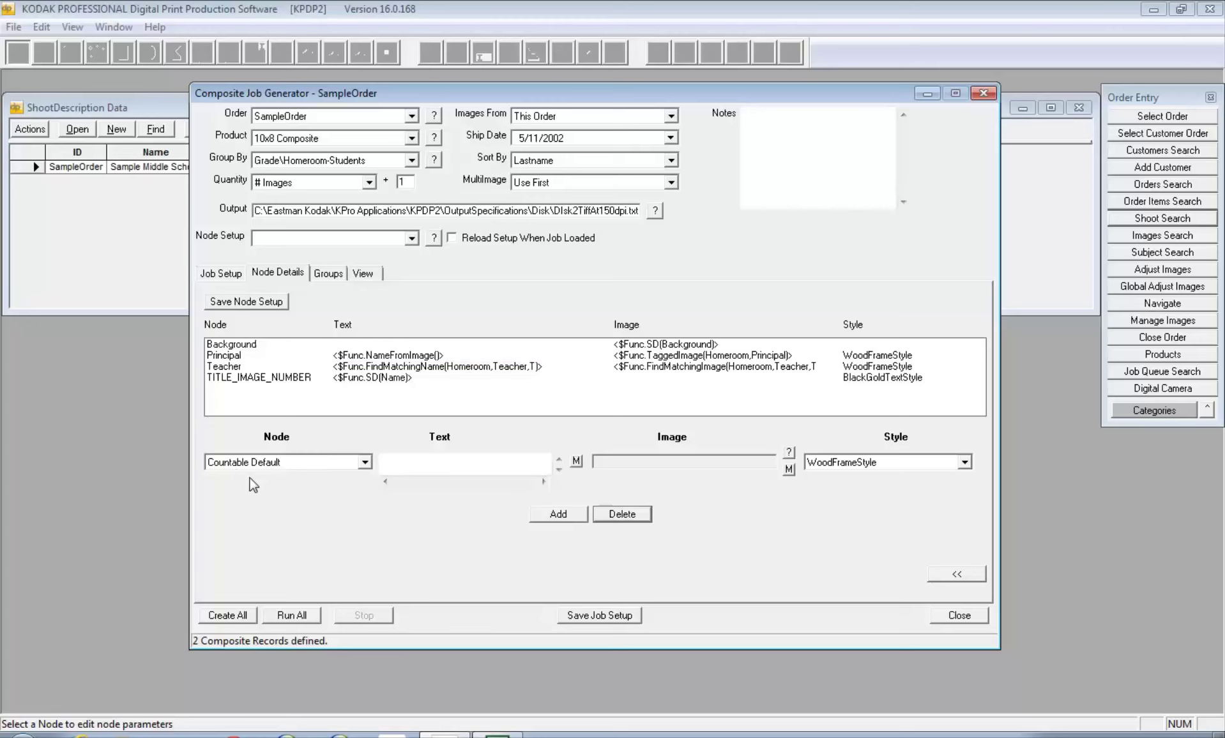
Add the Countable Default node with the Student FirstnameLastname text macro and the WoodFrameStyle style
left_click(576, 465)
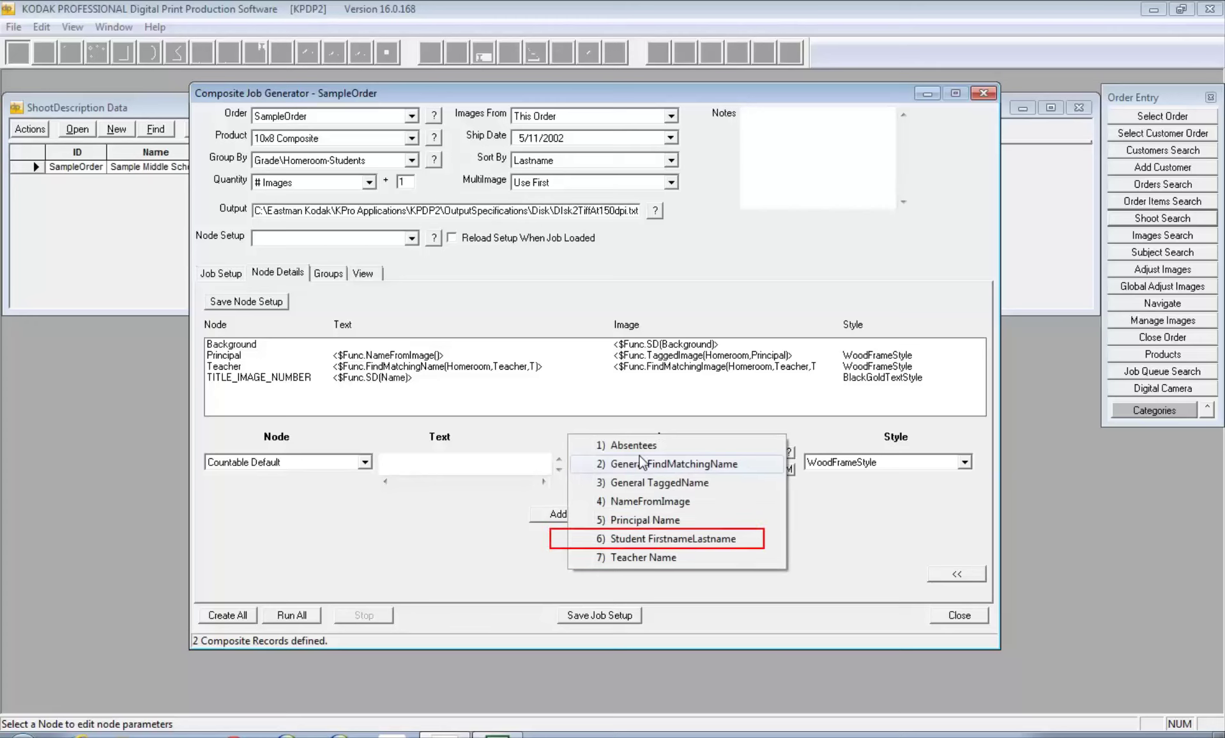
left_click(653, 539)
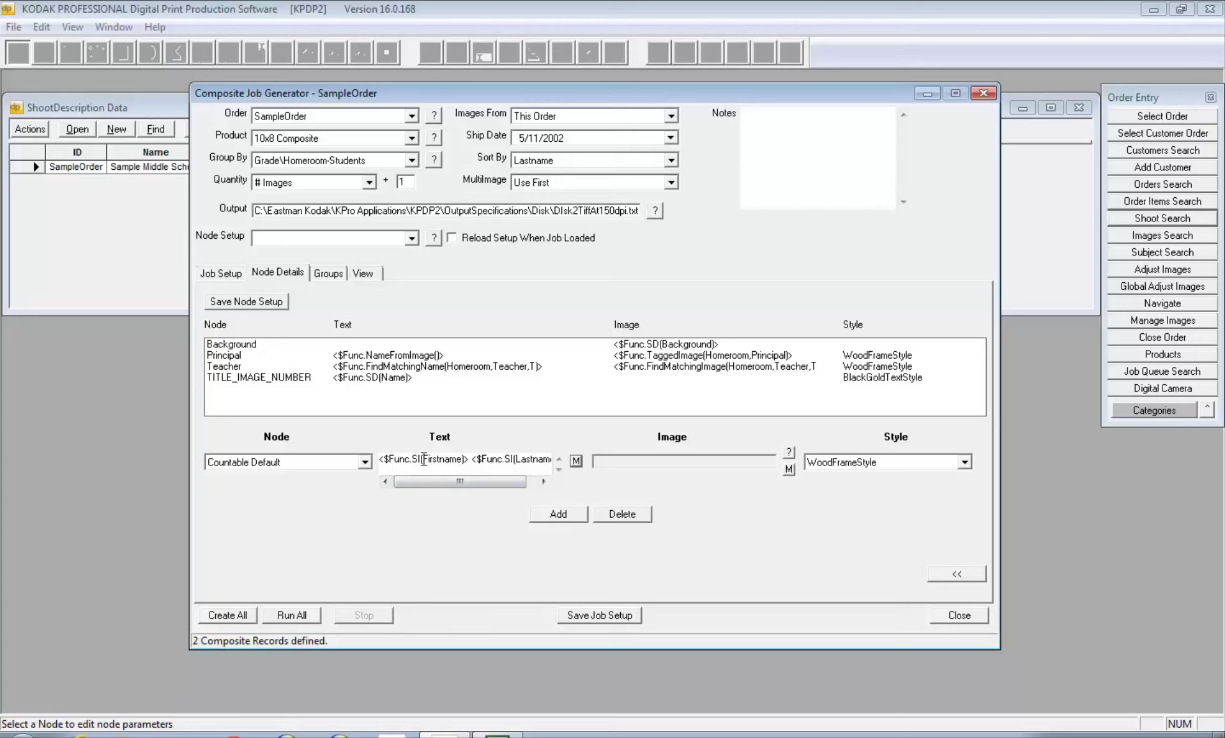
left_click(557, 514)
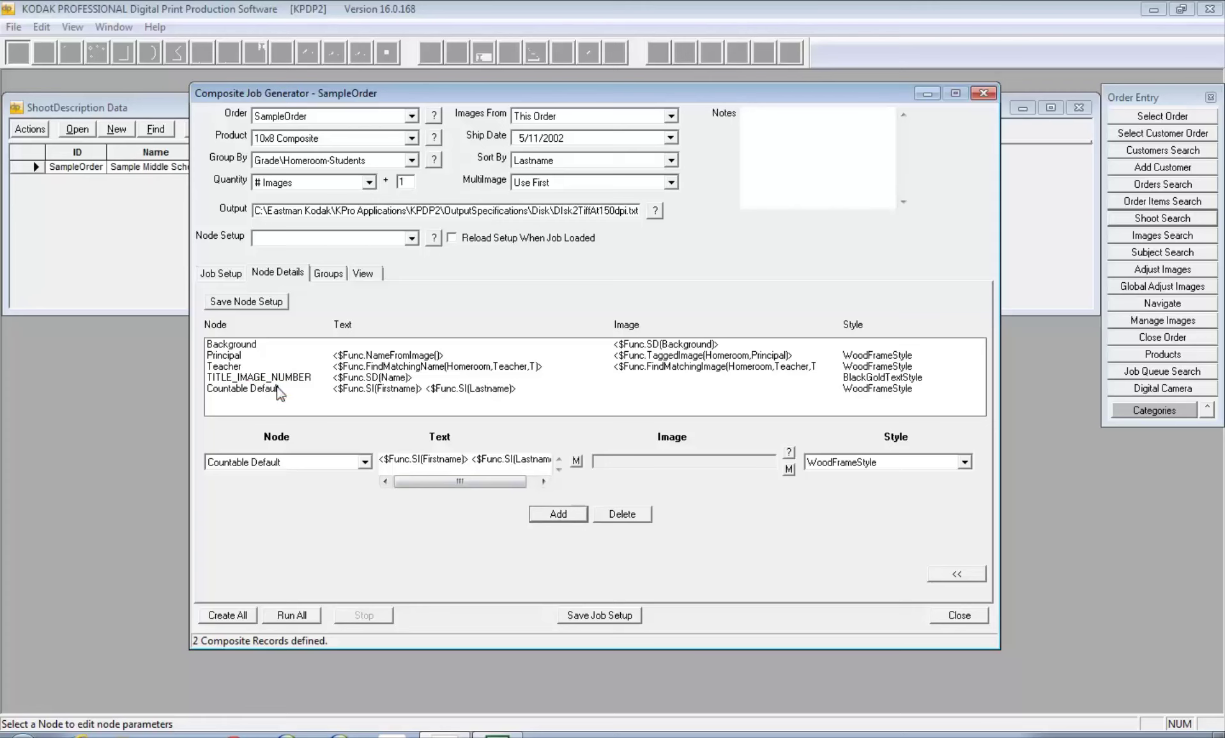
left_click(366, 463)
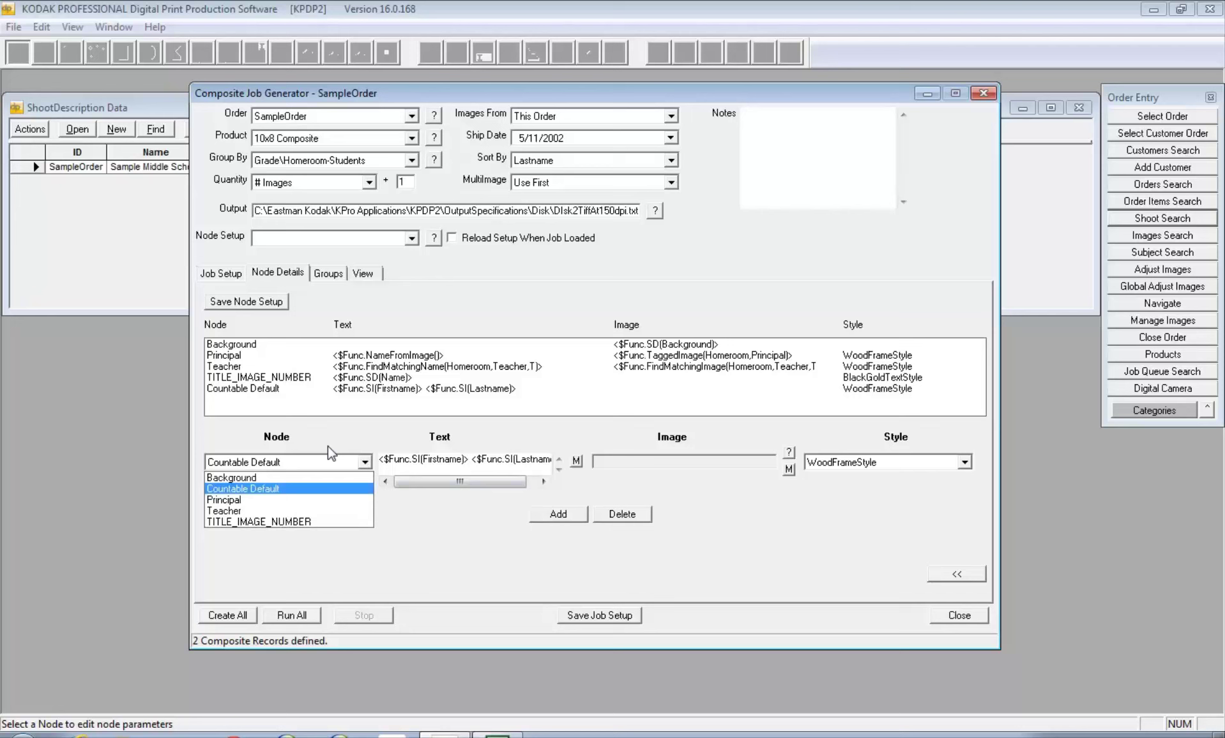
left_click(289, 479)
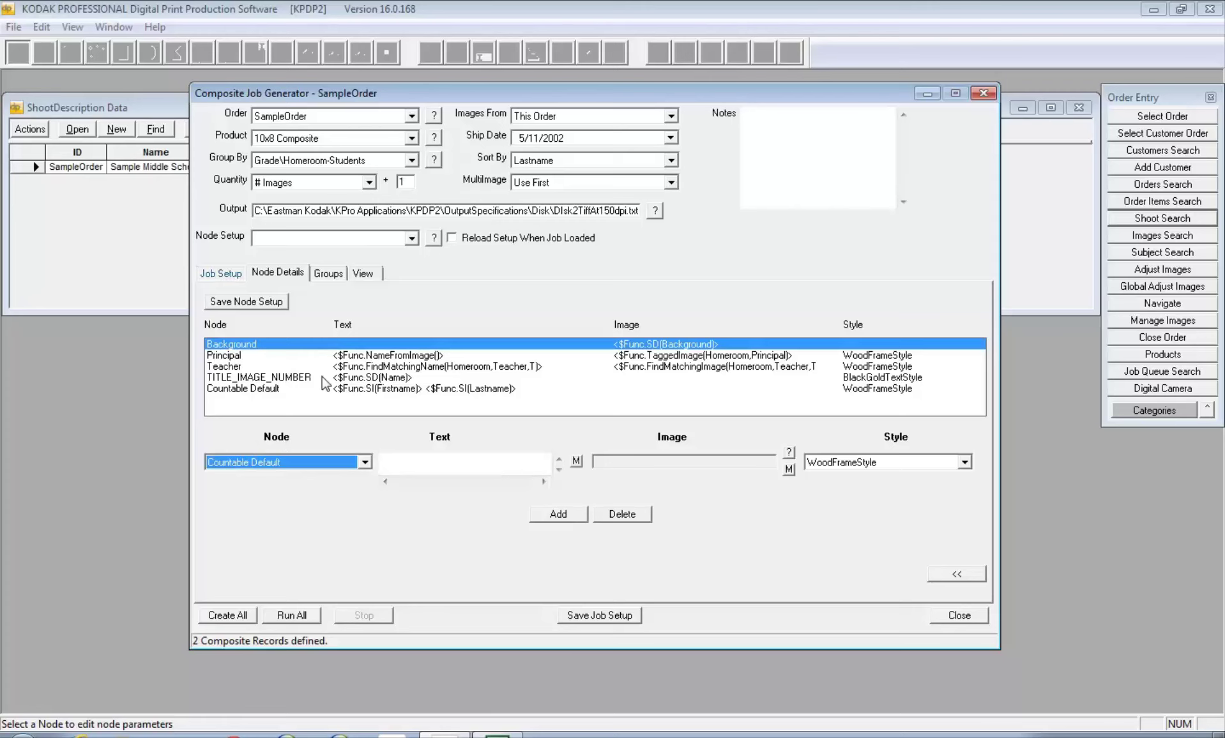
List the composite groups by grade and homeroom and create an order item for grade 3, homeroom 603
left_click(329, 273)
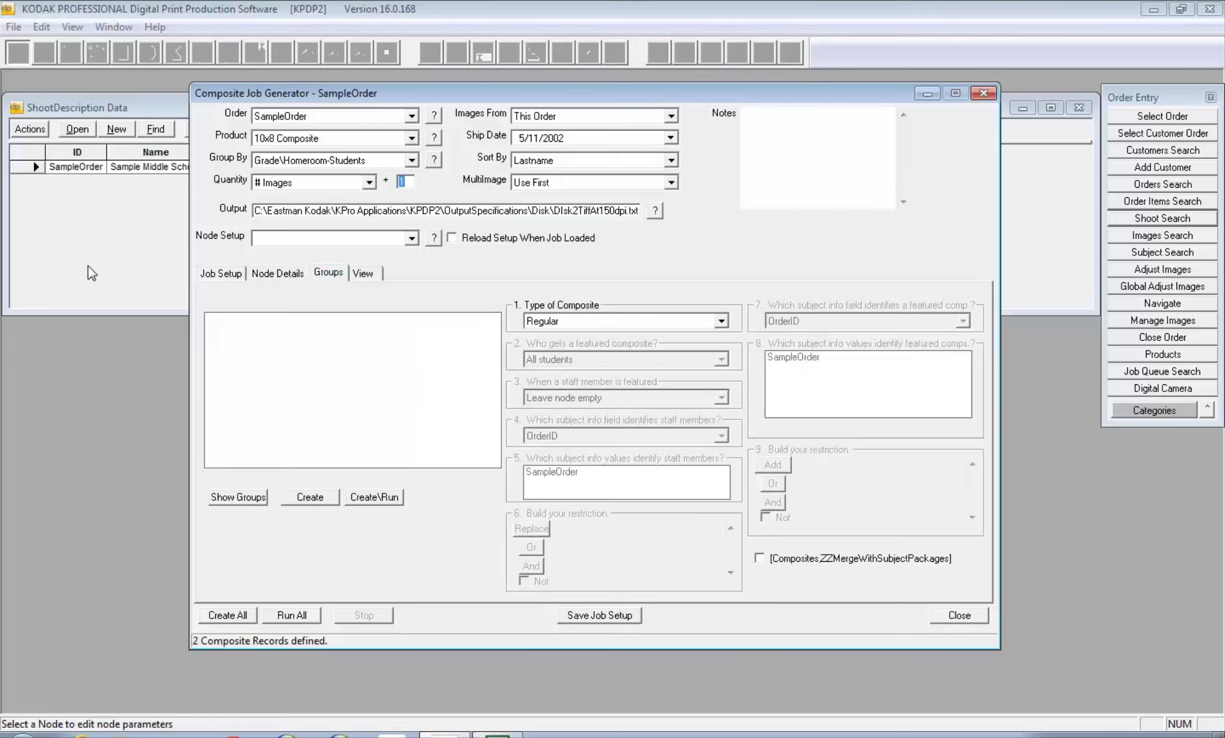
left_click(244, 503)
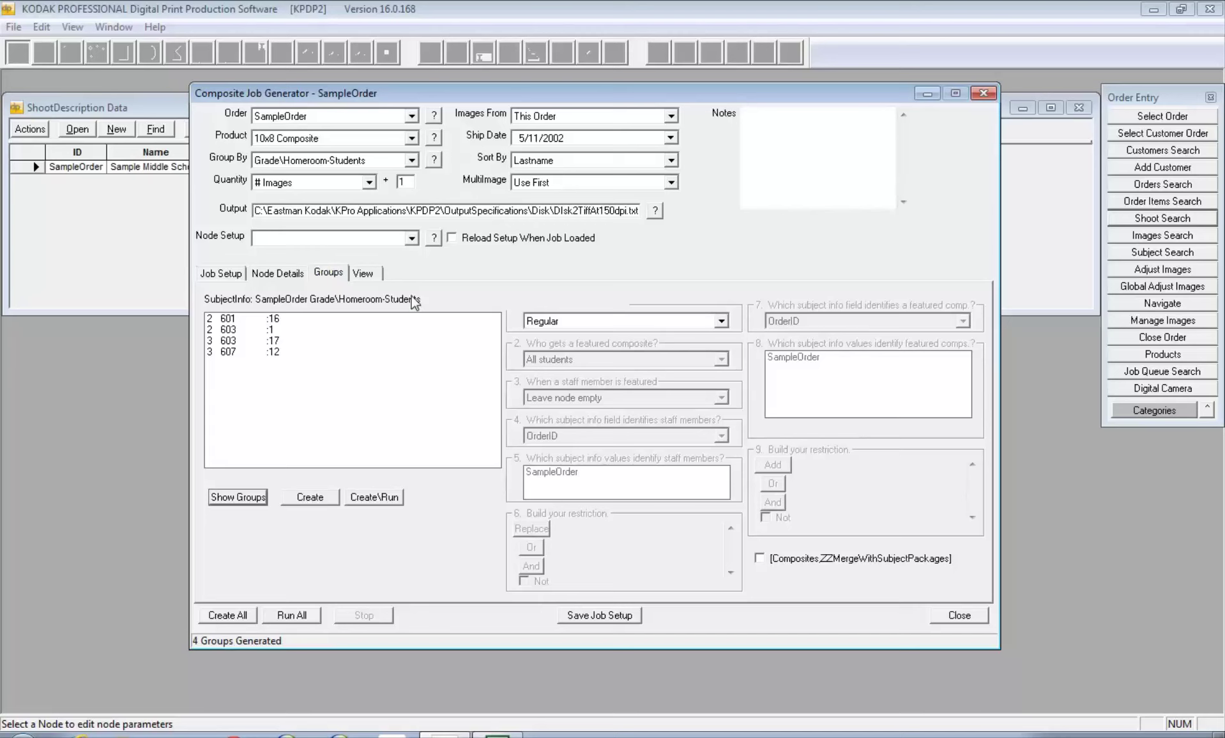
left_click(231, 341)
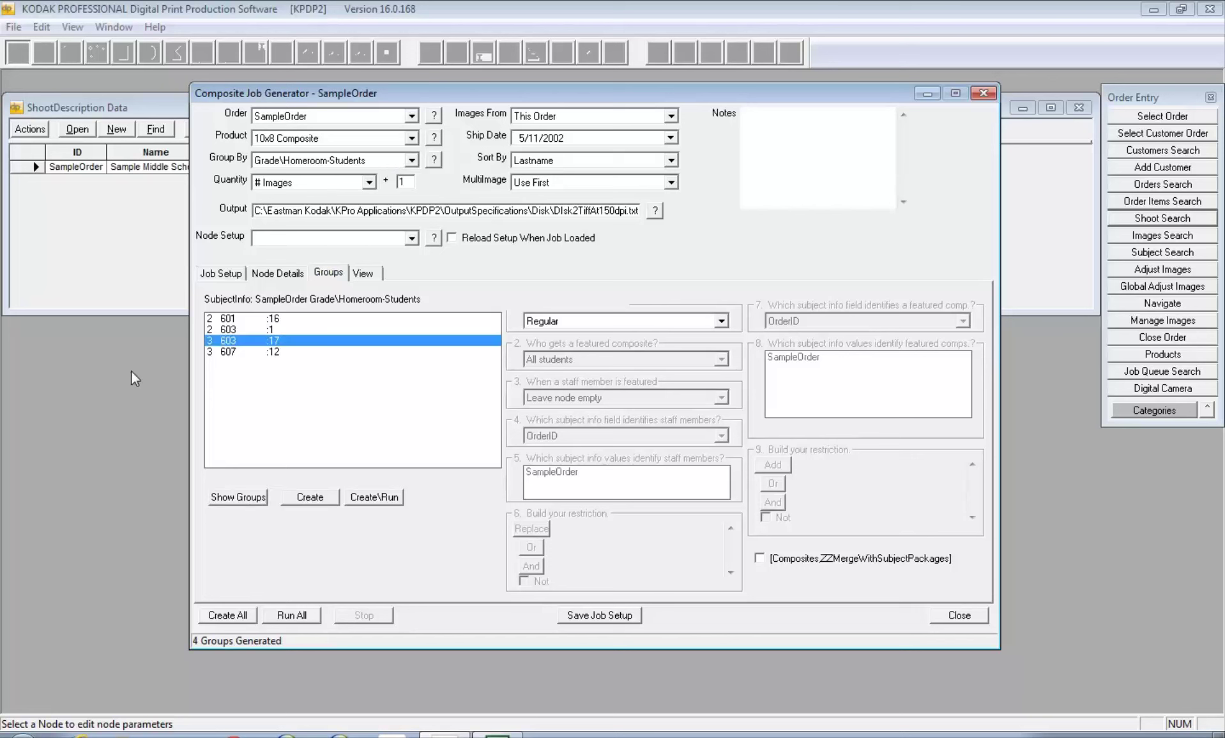
left_click(317, 499)
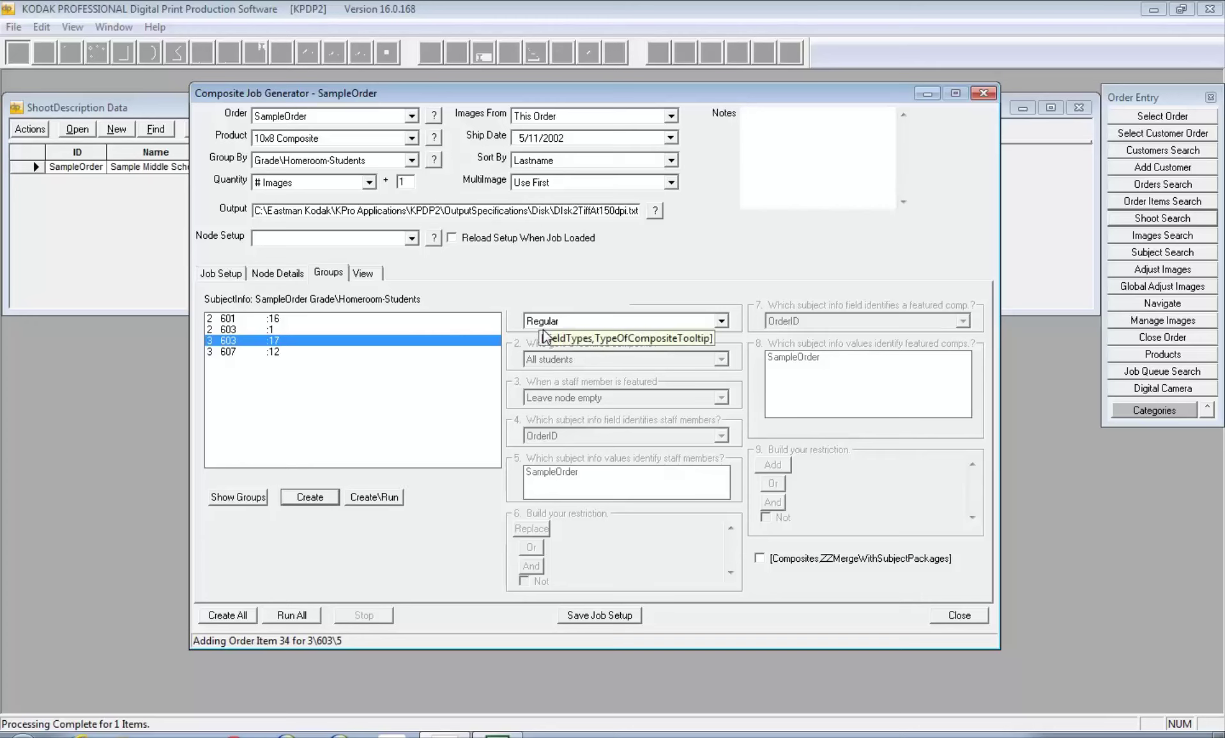
List the generated order items, open item 34 for group 3\603\5, and move the job generator aside to uncover the composite
left_click(363, 272)
left_click(242, 497)
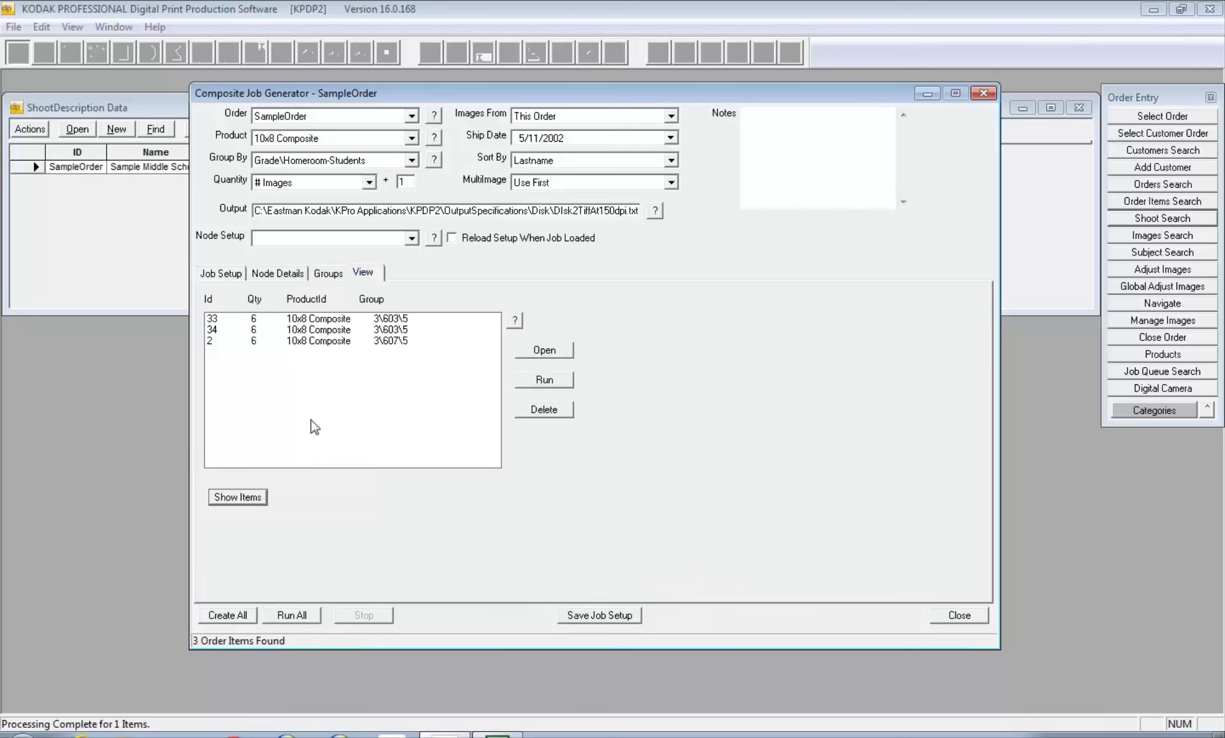
left_click(302, 330)
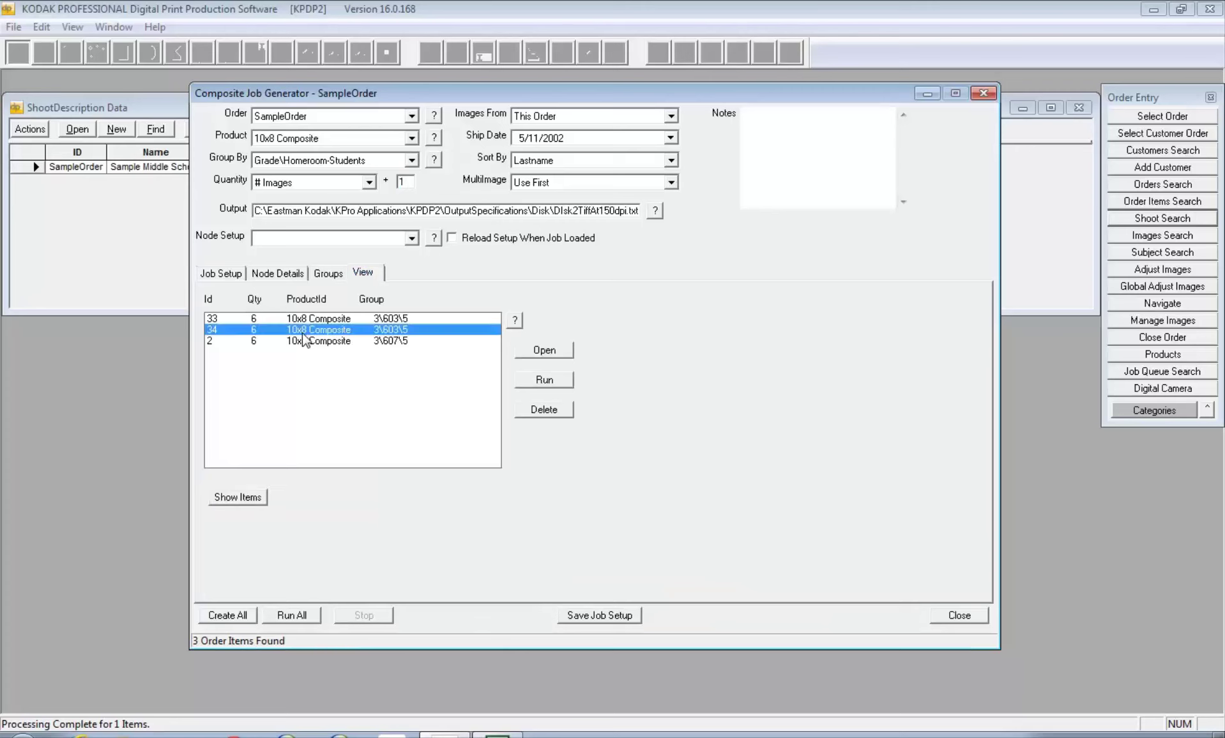
left_click(545, 352)
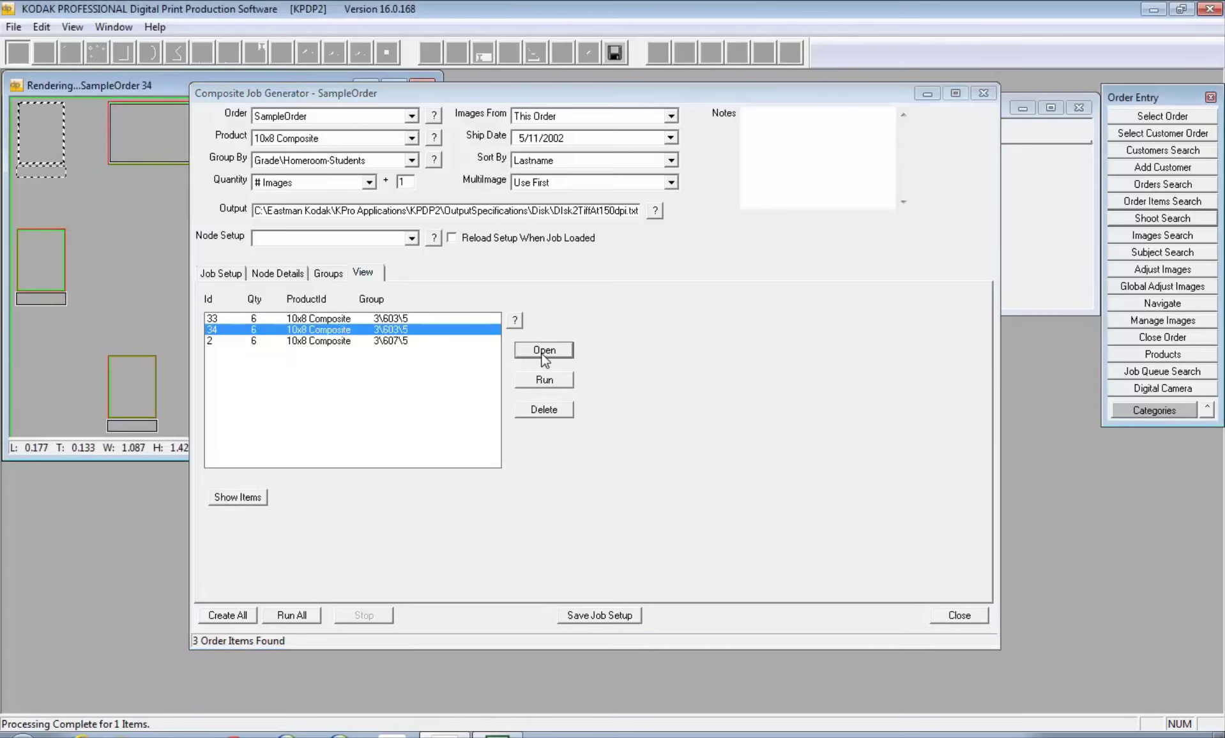
left_click_drag(581, 92, 843, 129)
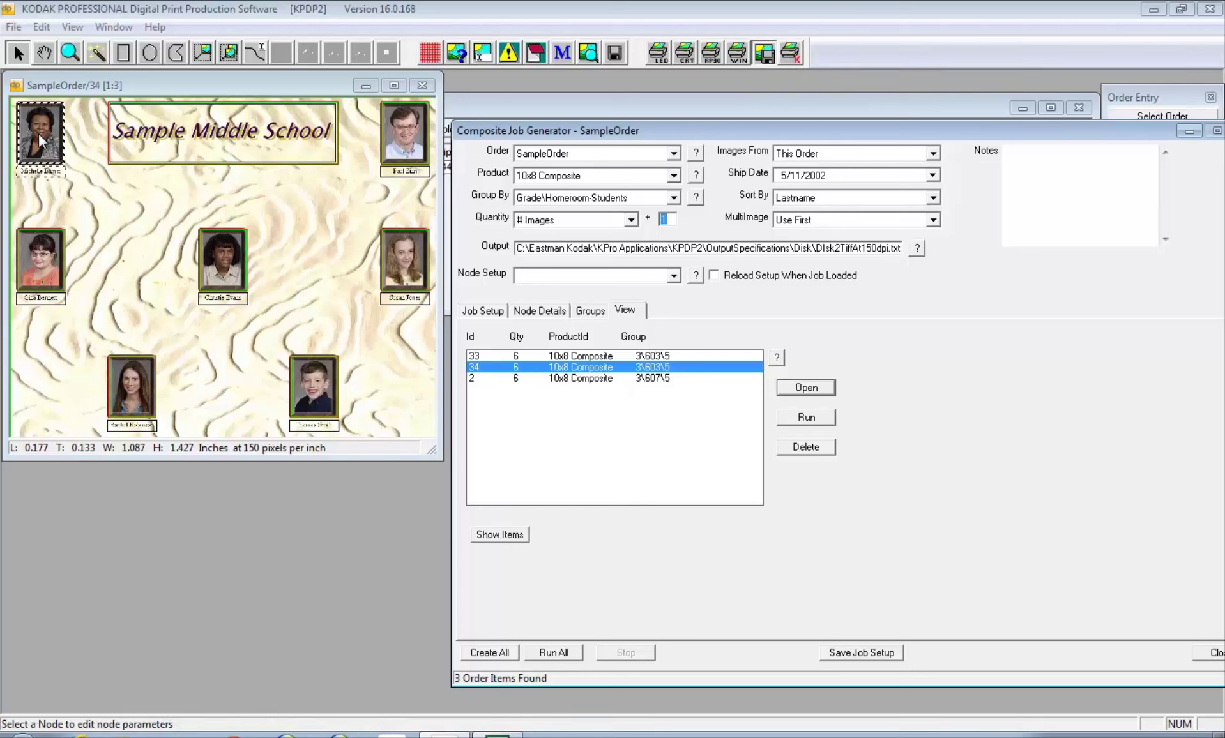
Select the upper-right portrait on the composite and compare the composite's title with the shoot record's Name value
left_click(409, 146)
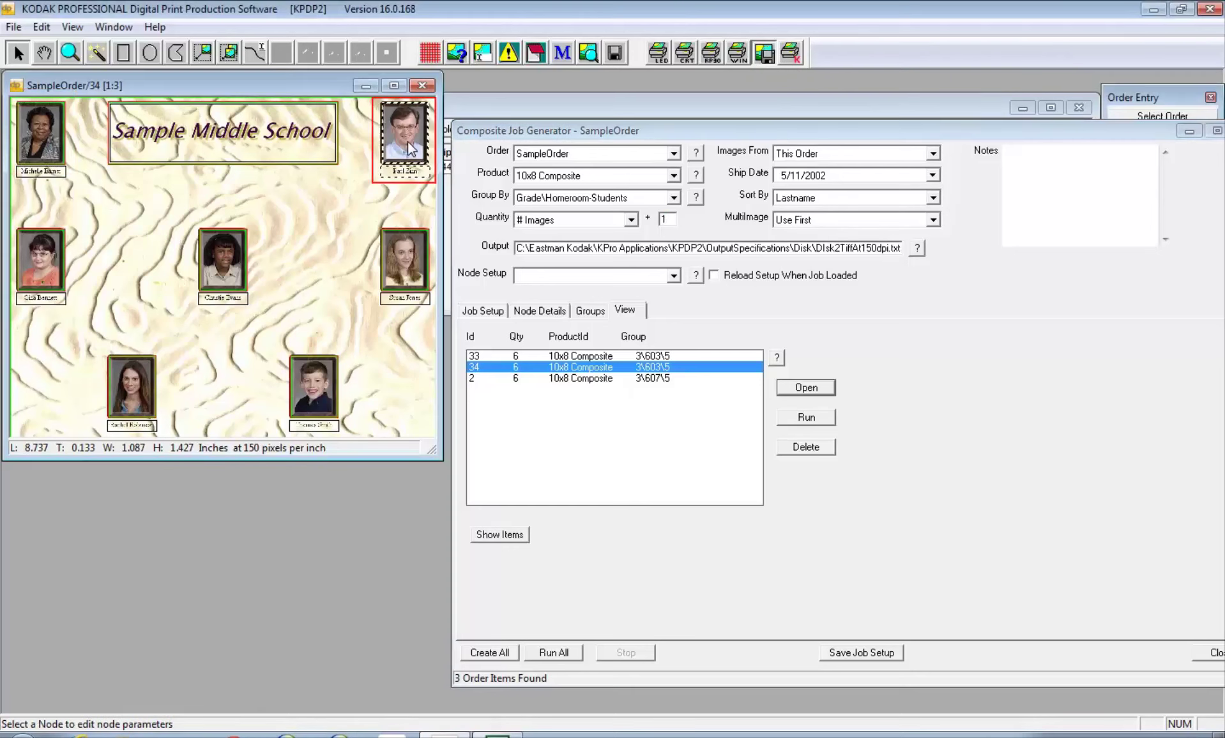
left_click_drag(265, 90, 261, 195)
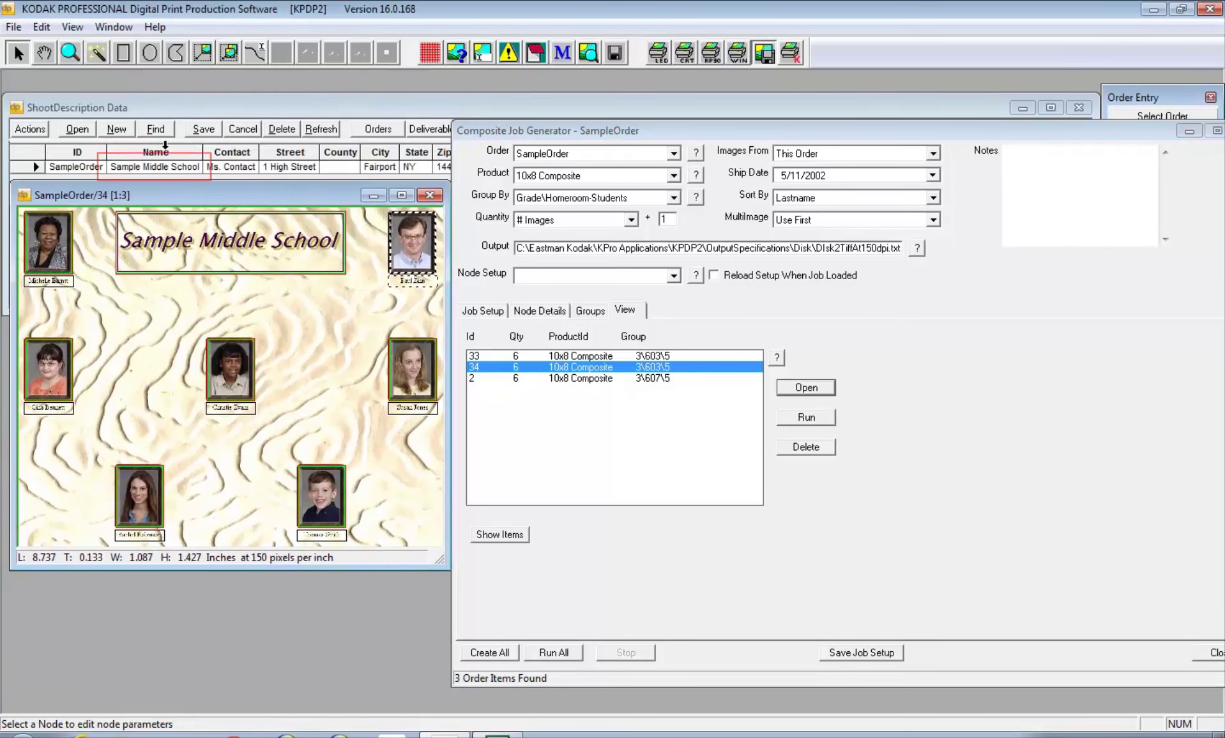
left_click_drag(211, 196, 197, 132)
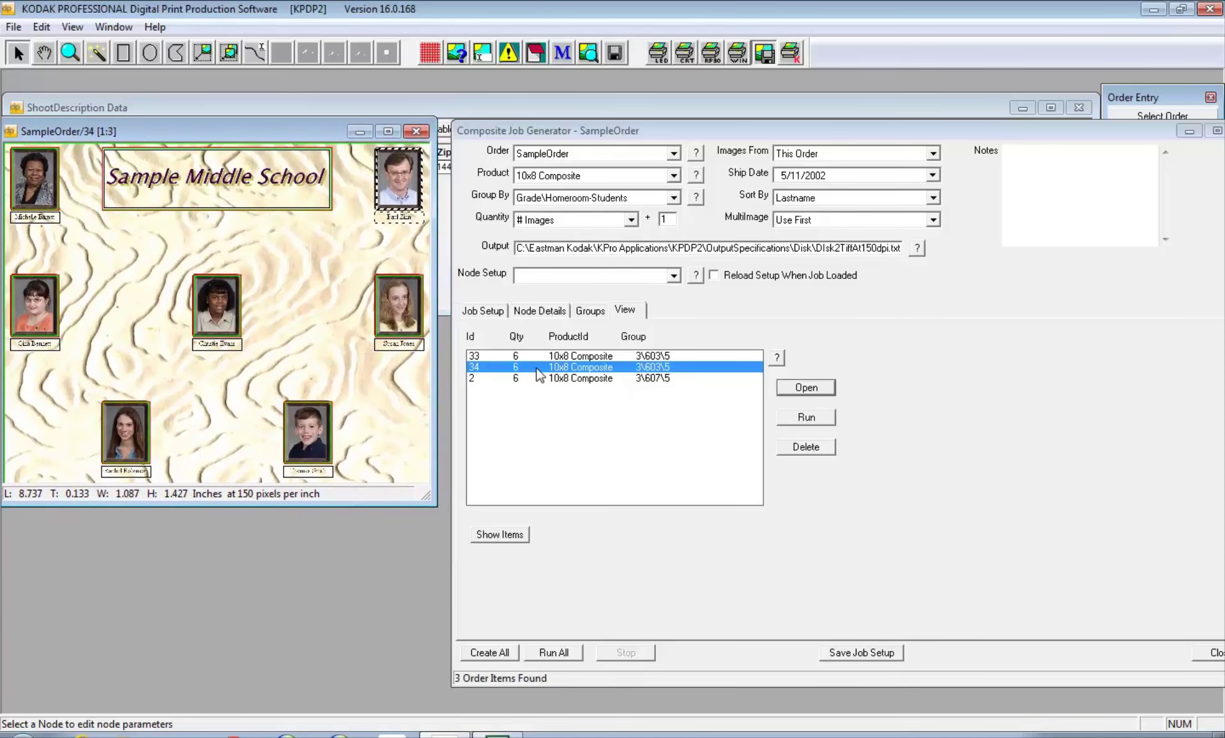
Show the node details beside the composite and select the student portraits one after another
left_click(538, 311)
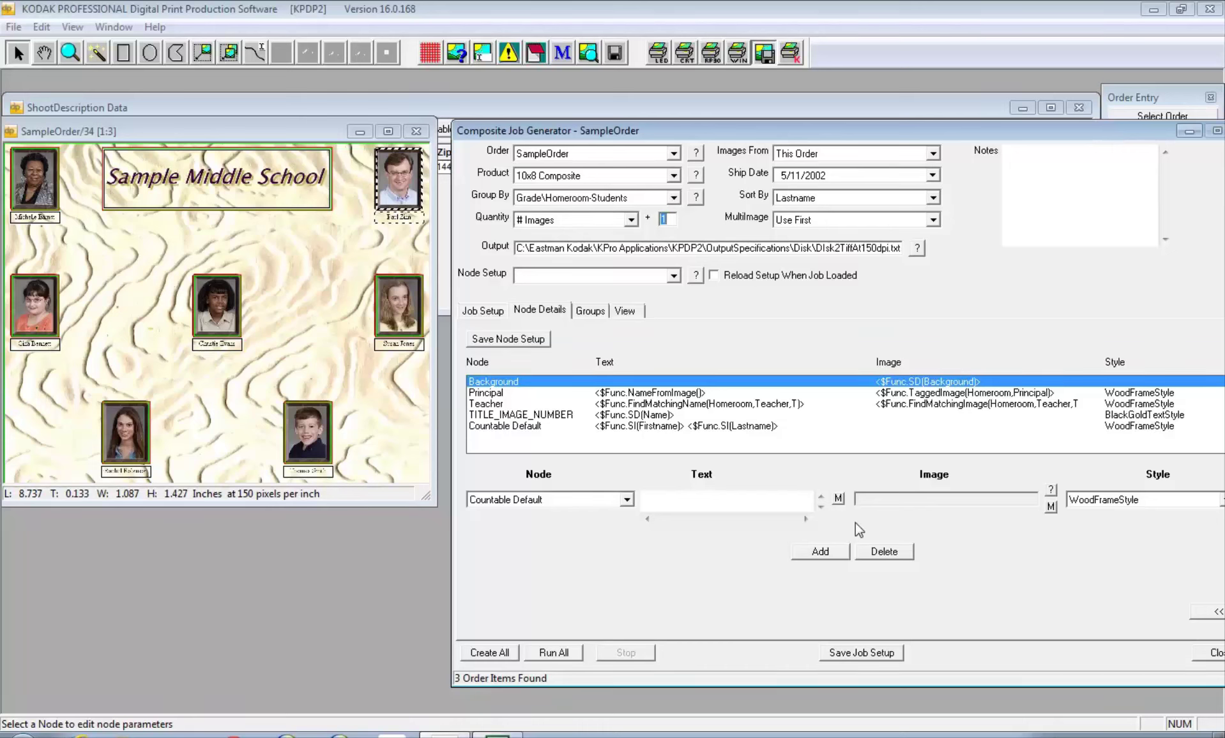
left_click(45, 313)
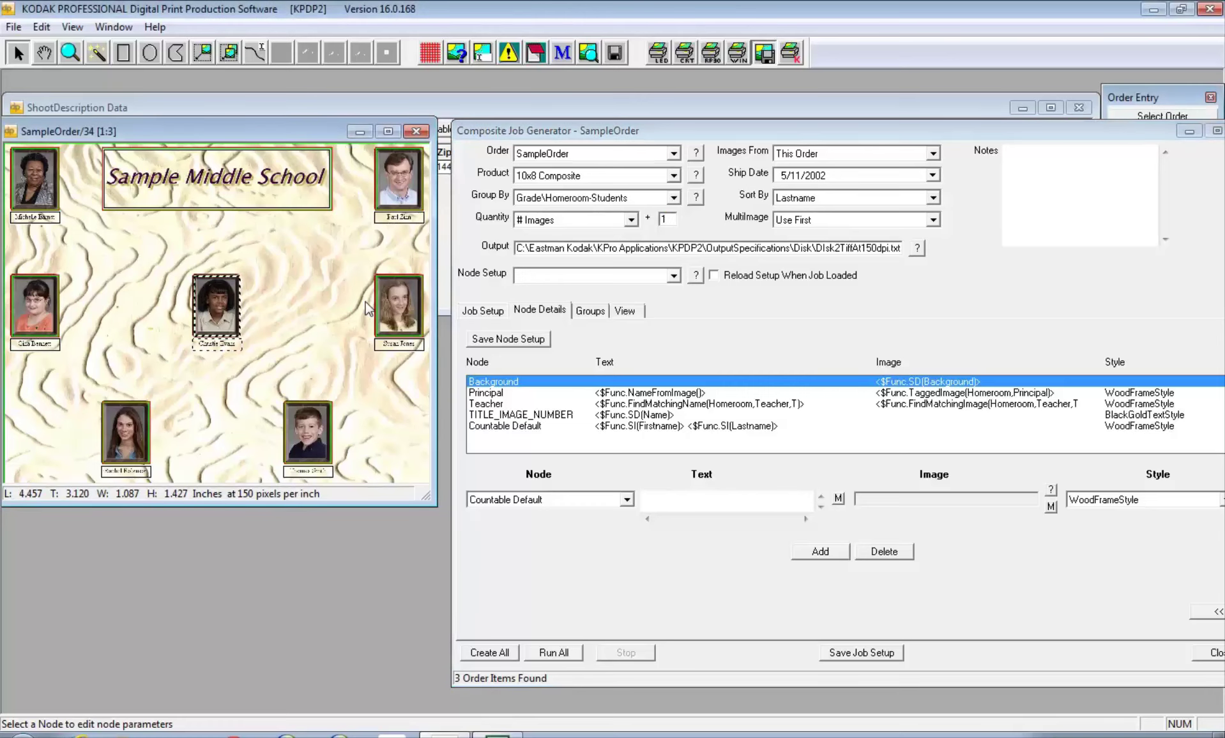
left_click(138, 441)
left_click(300, 436)
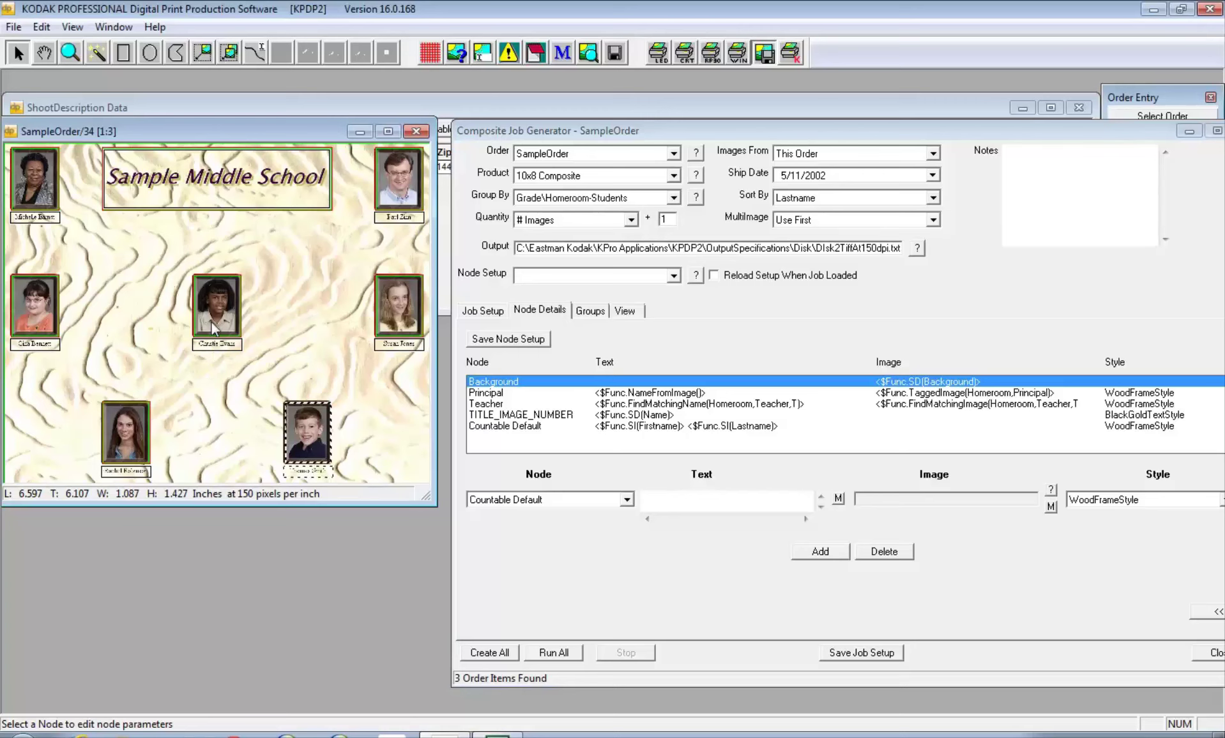
Magnify the composite's central student portrait to 1:1 and check its frame and caption against the Countable Default node
left_click(69, 54)
left_click(229, 330)
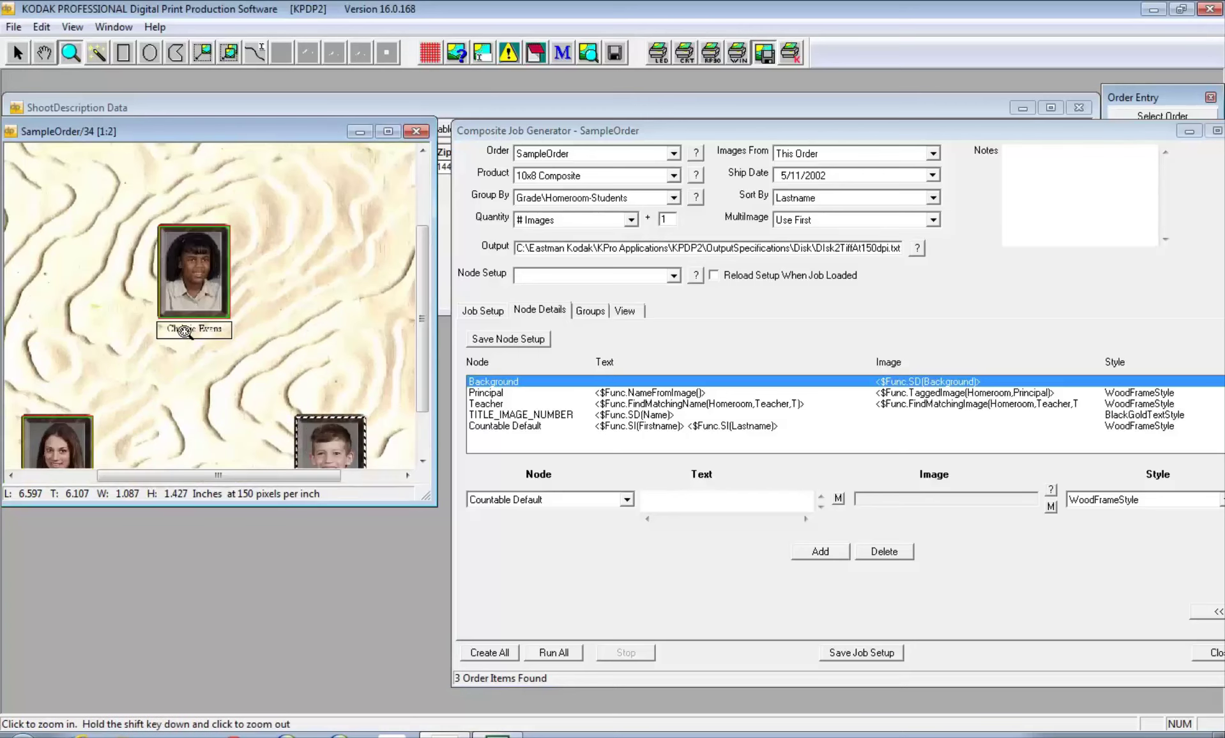
left_click(185, 332)
left_click_drag(422, 331, 423, 302)
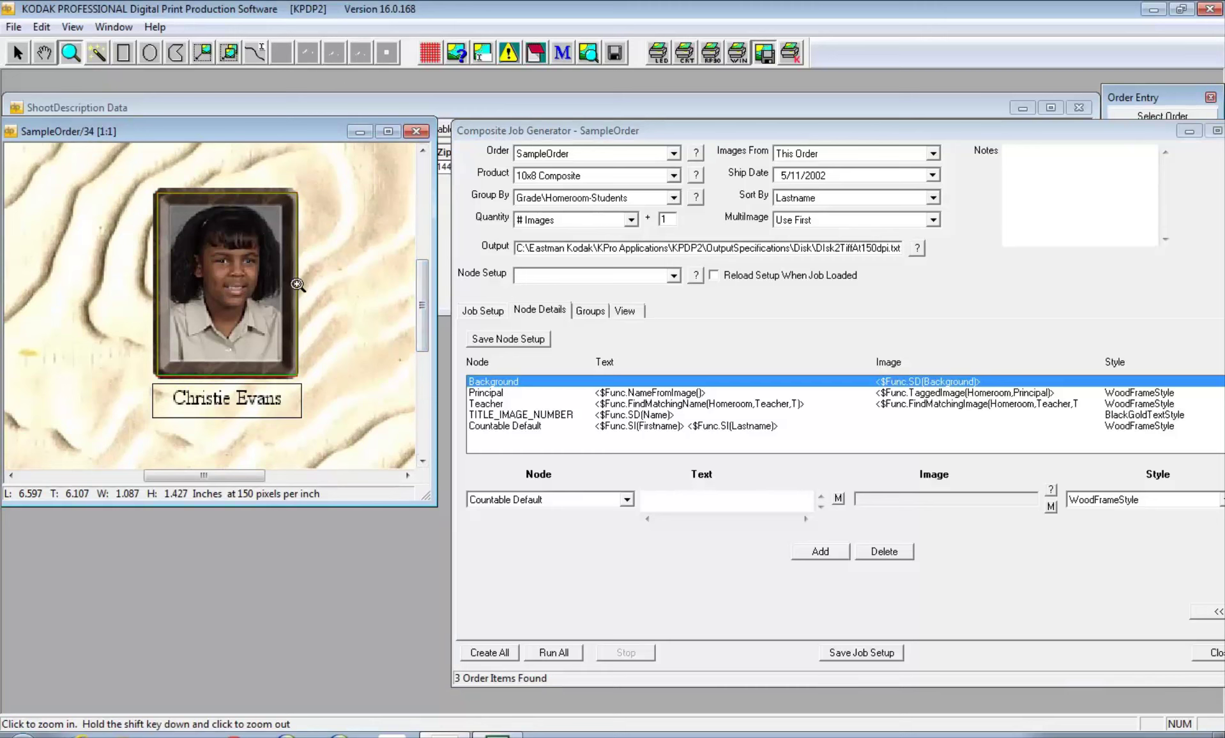
left_click(1148, 428)
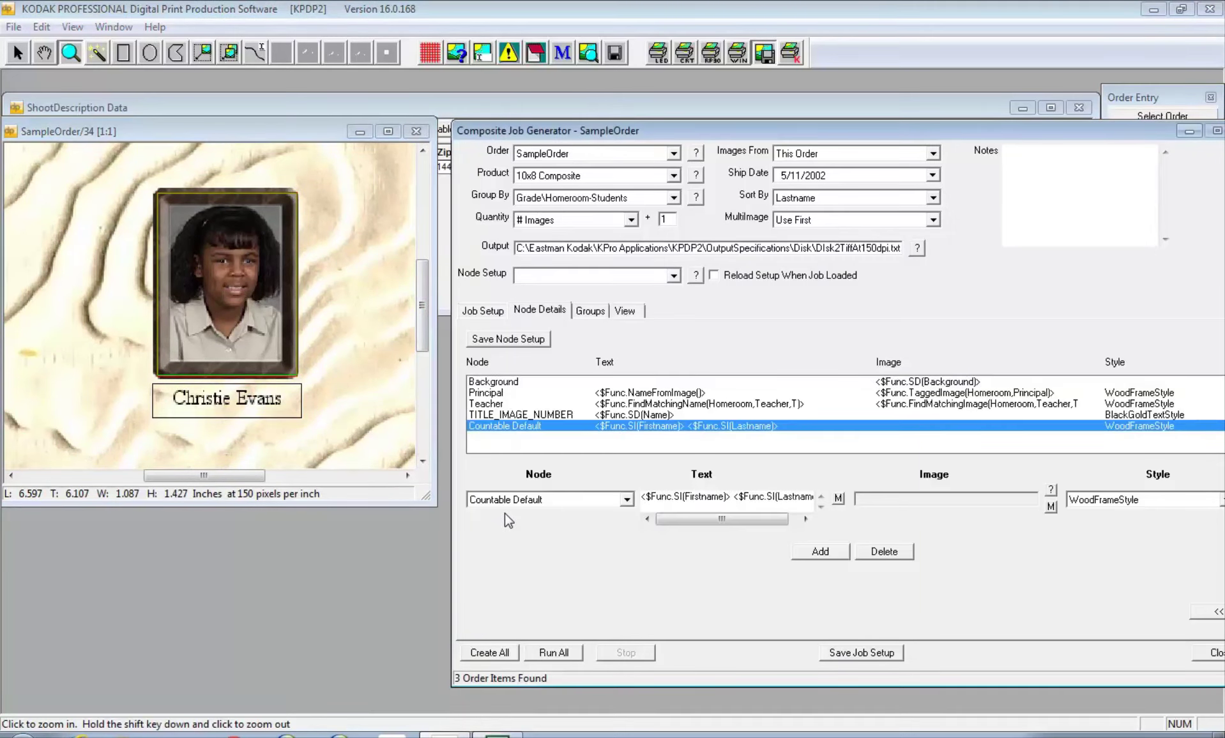